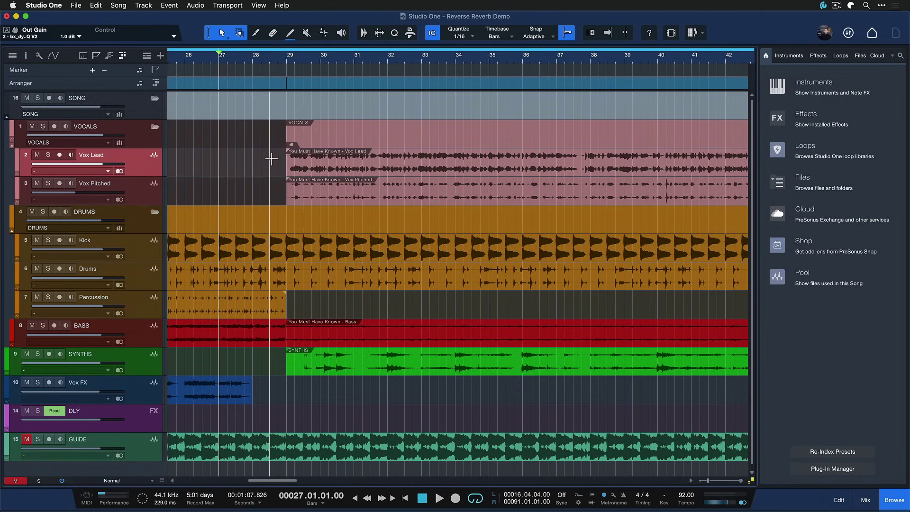
# - Play the arrangement from bar 27 to hear the Vox Lead entry, then stop
pyautogui.press('space')
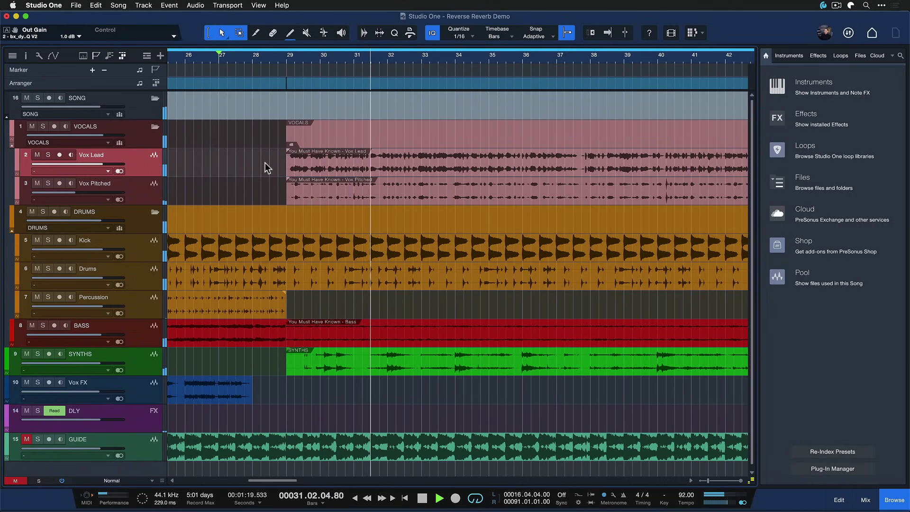
pyautogui.press('space')
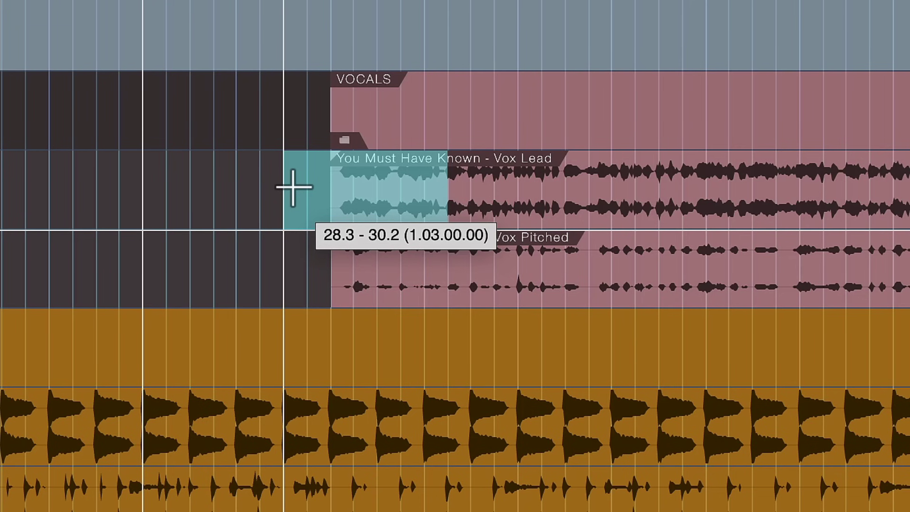
# - Clear the range selection and switch the macros bar to the Explore Macros page
pyautogui.click(293, 186)
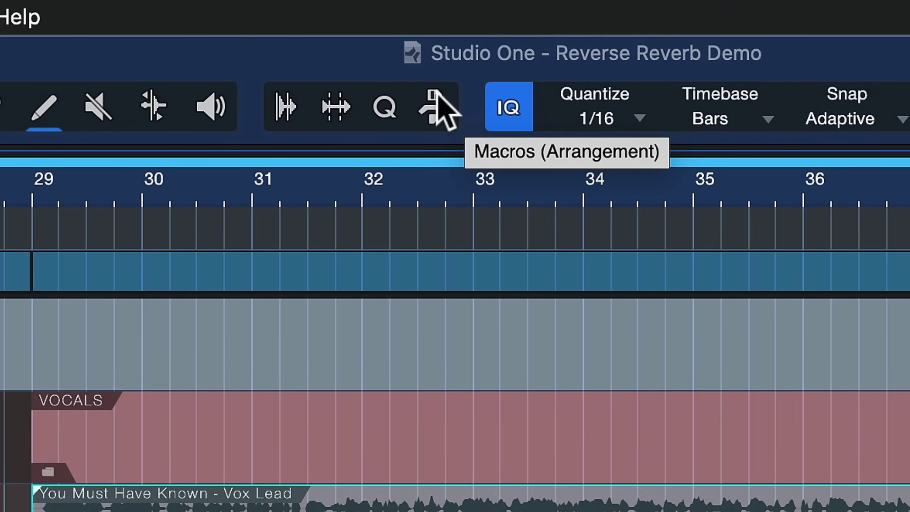
pyautogui.click(441, 108)
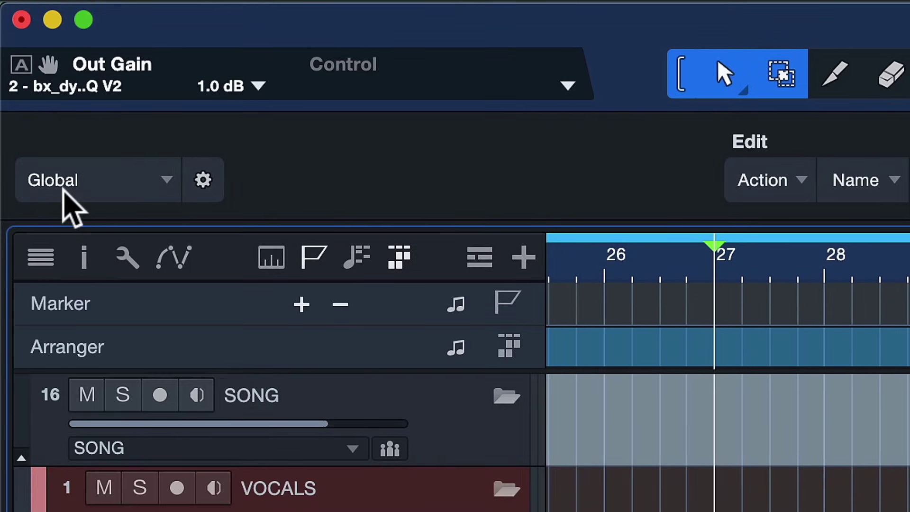
pyautogui.click(63, 192)
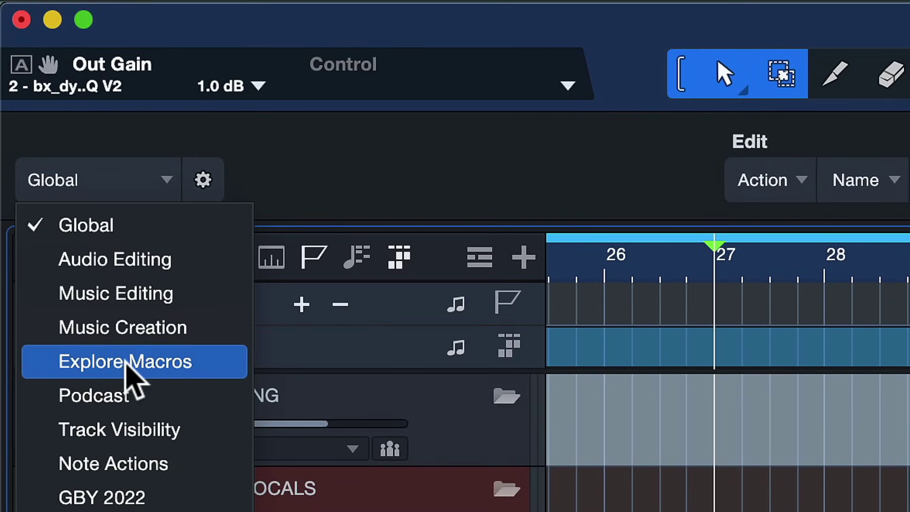
pyautogui.click(125, 362)
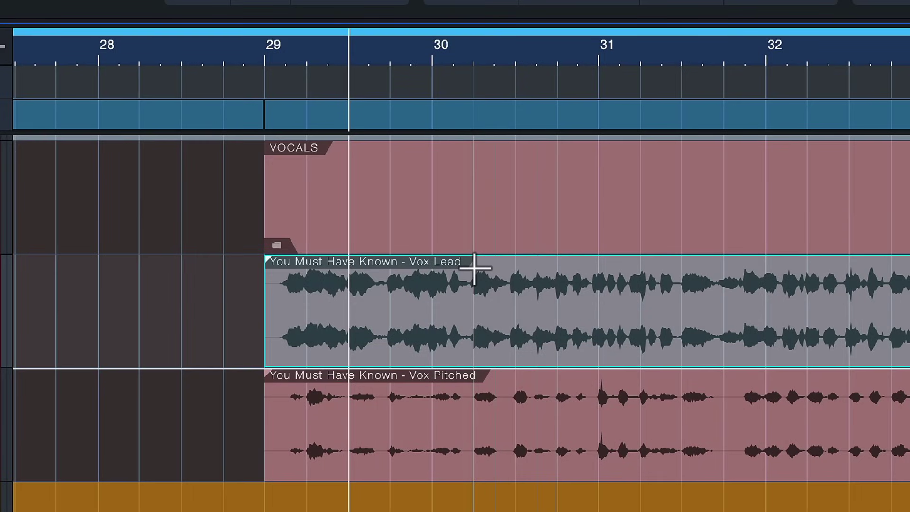
# - Apply the Reverse Reverb macro to Vox Lead bars 29–30.2 and copy the resulting event
pyautogui.moveTo(473, 289); pyautogui.dragTo(267, 297)
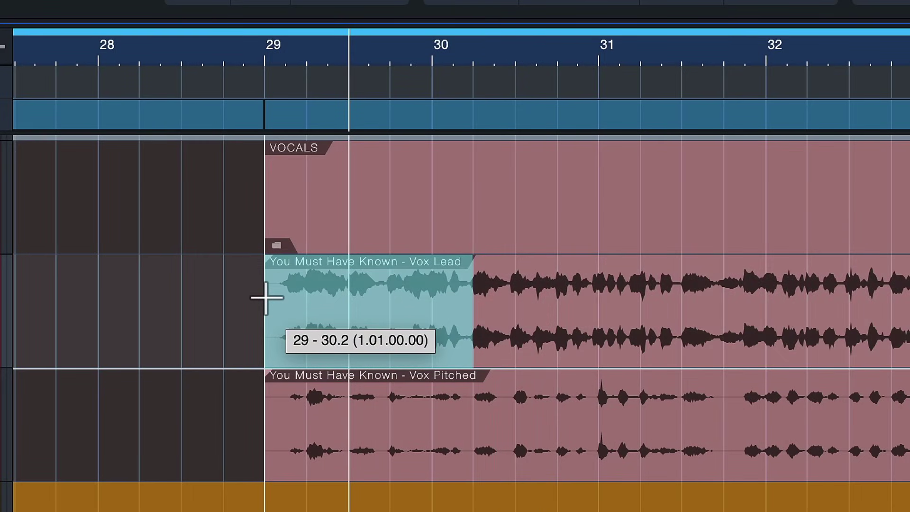
pyautogui.moveTo(267, 297); pyautogui.dragTo(259, 299)
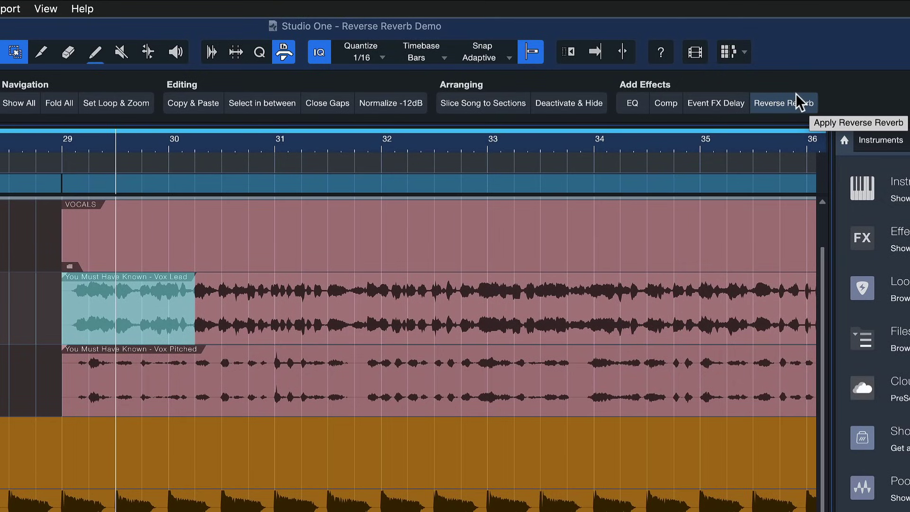
pyautogui.click(796, 93)
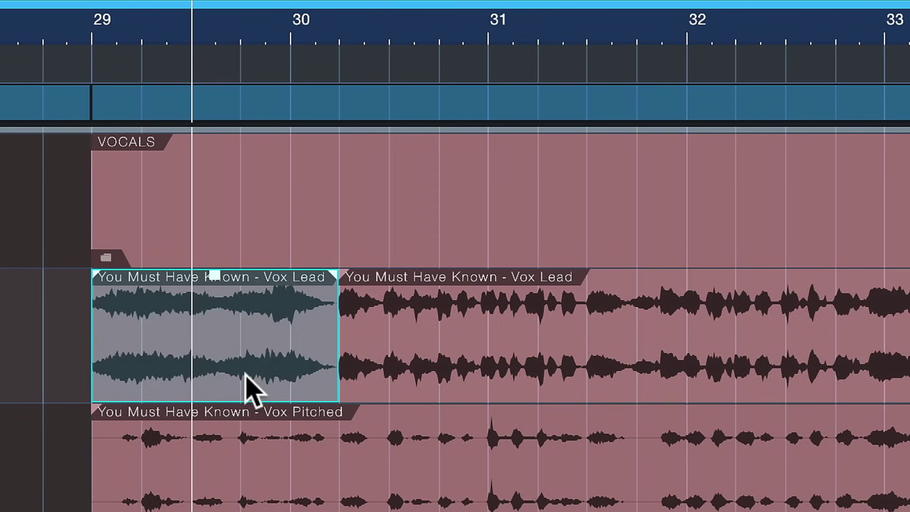
pyautogui.press('super')
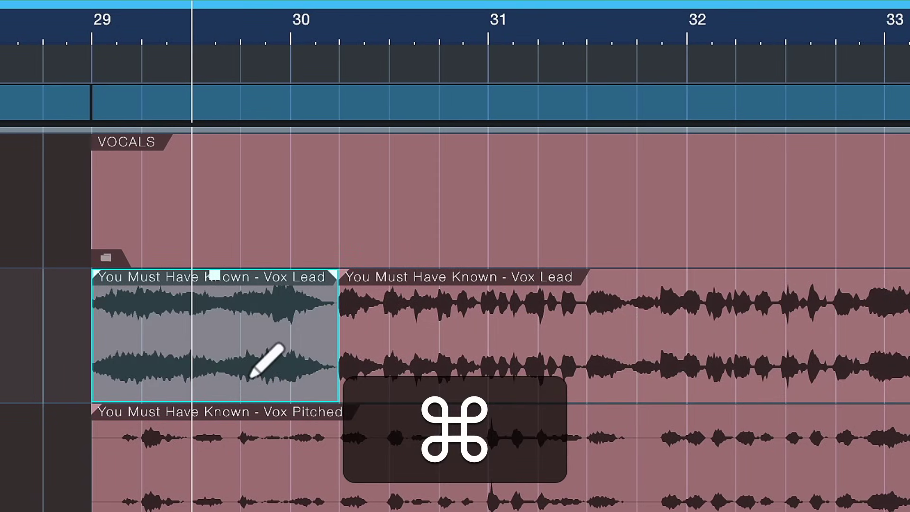
pyautogui.press('super+c')
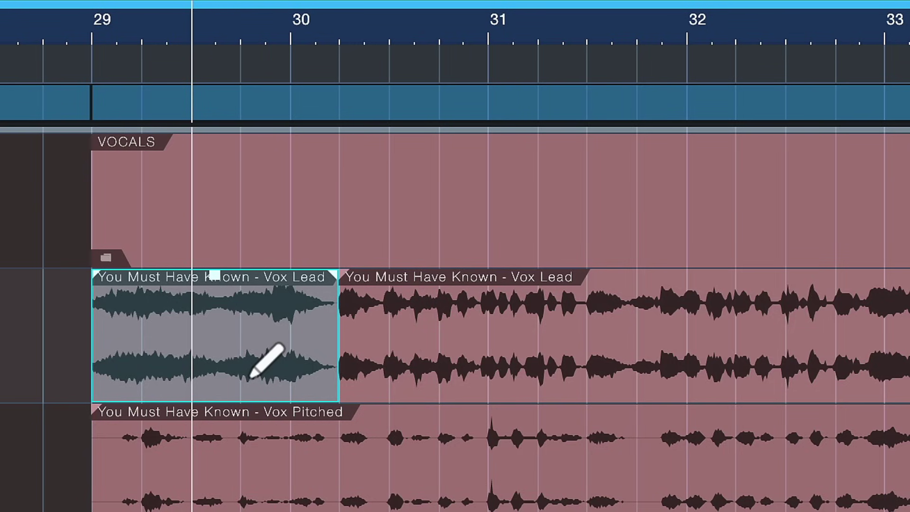
# - Undo the reverse reverb on Vox Lead and clear the range on that track
pyautogui.press('super+z')
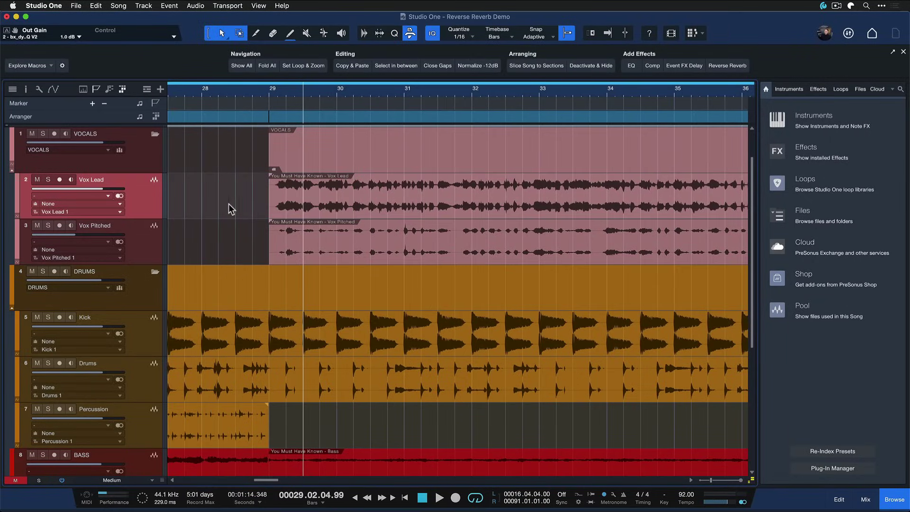
pyautogui.moveTo(230, 205); pyautogui.dragTo(399, 206)
pyautogui.click(249, 205)
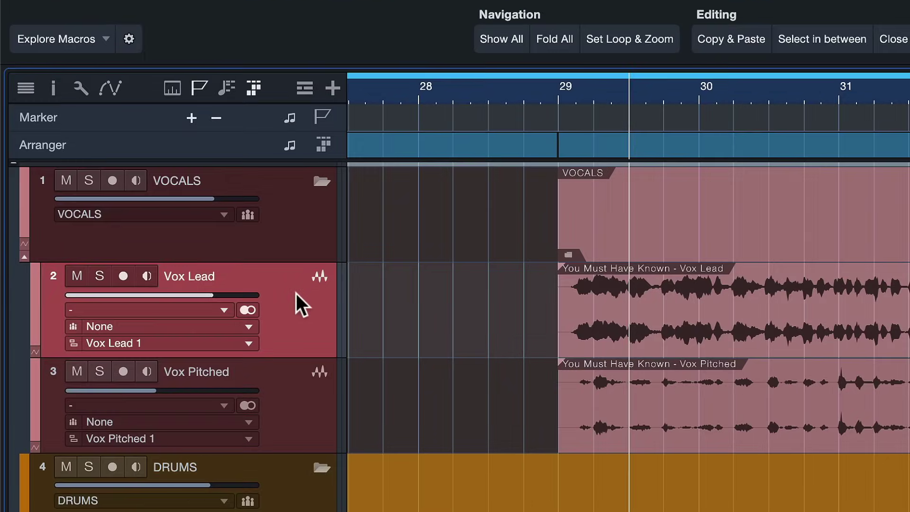
# - Duplicate Vox Lead, paste the reversed swell into Vox Lead 2 and place it before bar 29
pyautogui.rightClick(144, 187)
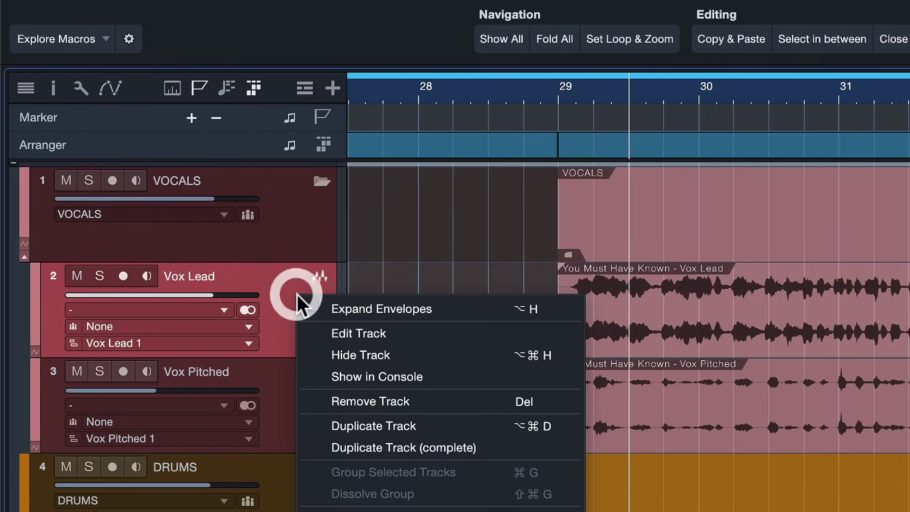
pyautogui.click(334, 426)
pyautogui.press('super+v')
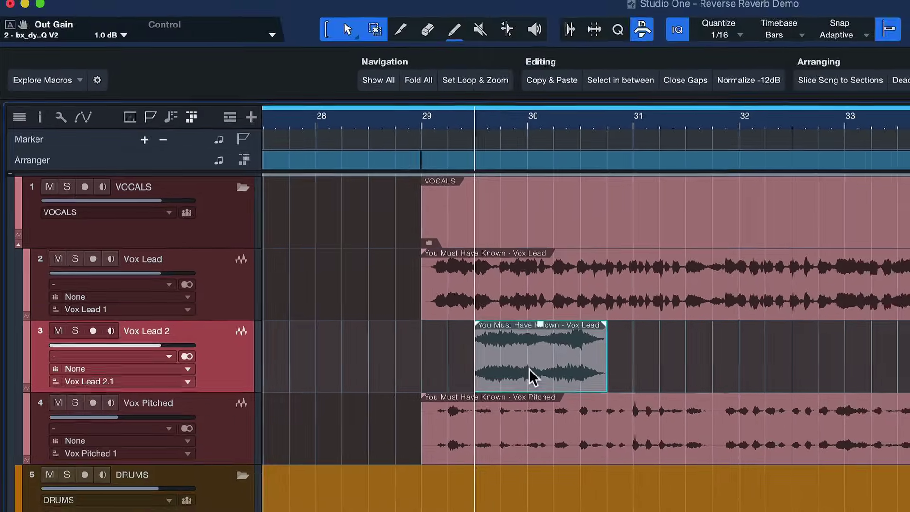
pyautogui.moveTo(707, 420); pyautogui.dragTo(515, 421)
# - Give the swell a logarithmic fade-in and play it back from bar 27
pyautogui.moveTo(332, 325); pyautogui.dragTo(410, 325)
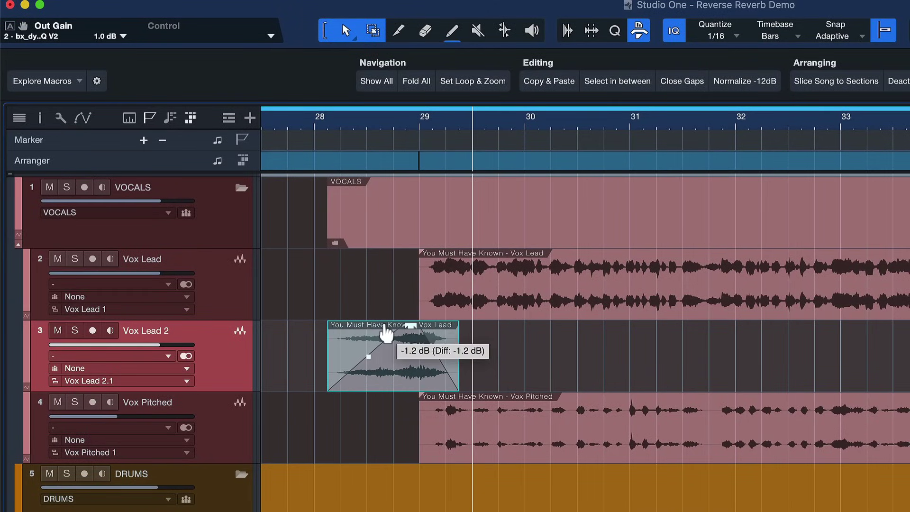
pyautogui.moveTo(368, 356); pyautogui.dragTo(369, 347)
pyautogui.press('w')
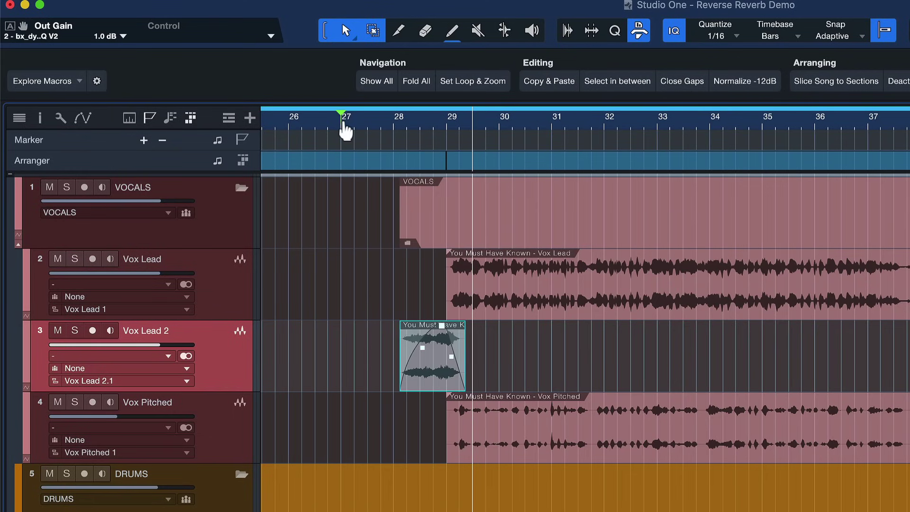
pyautogui.click(344, 125)
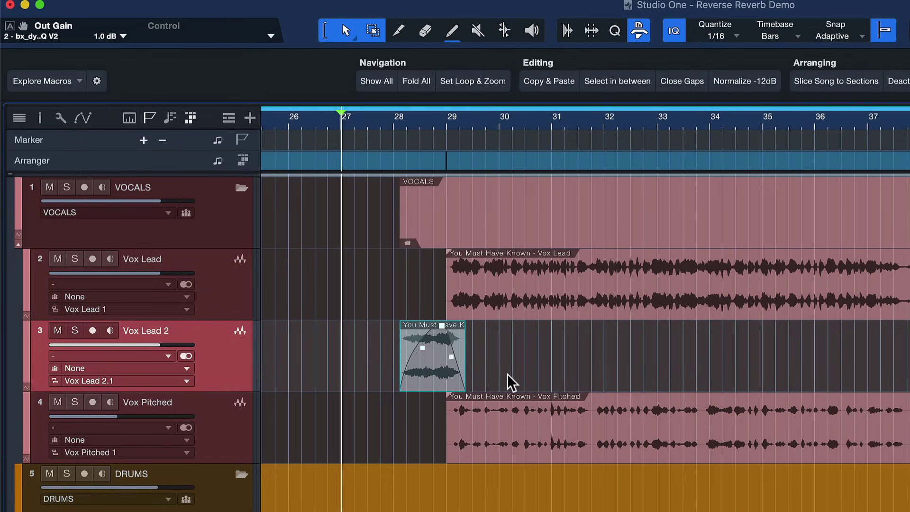
pyautogui.press('e')
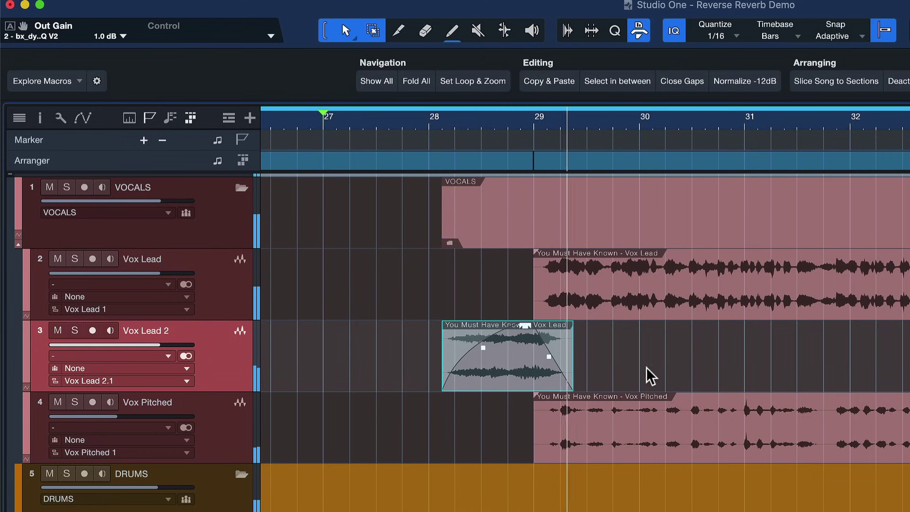
pyautogui.press('space')
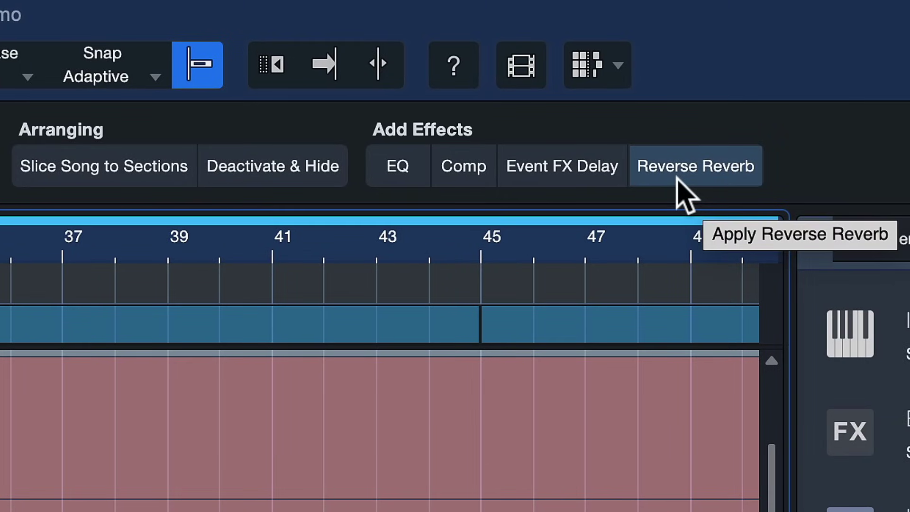
# - Open the Reverse Reverb macro's Insert Event FX settings and show its Device list
pyautogui.rightClick(721, 70)
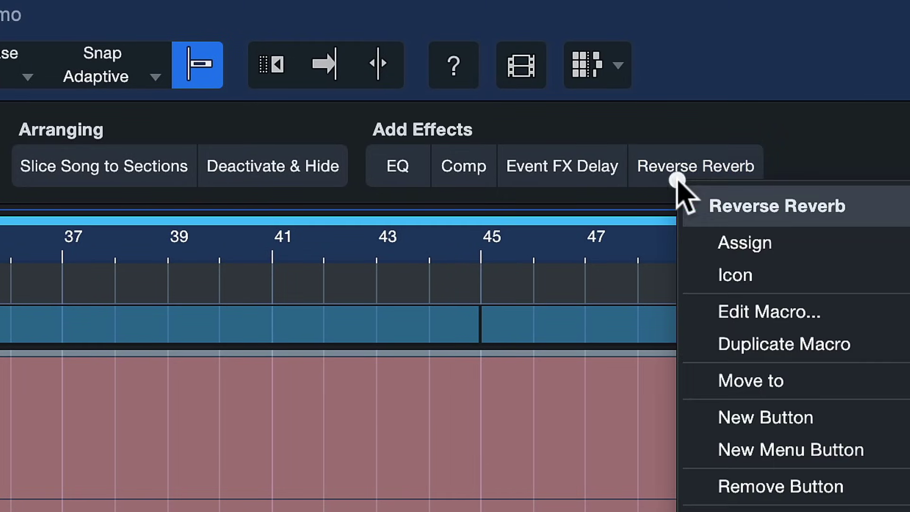
pyautogui.click(721, 317)
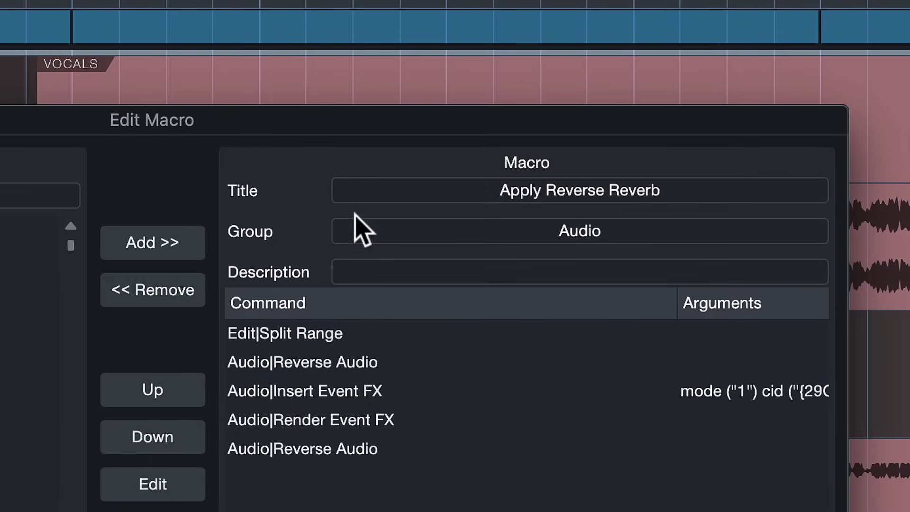
pyautogui.click(296, 398)
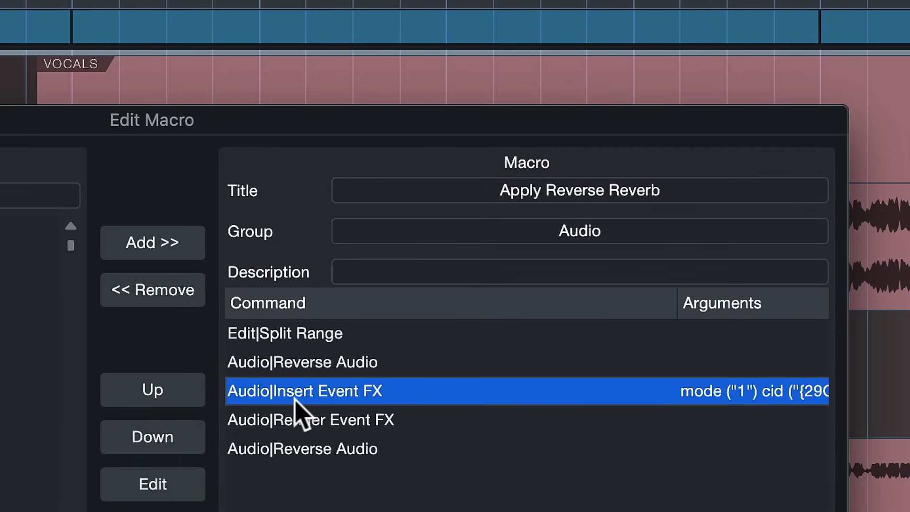
pyautogui.doubleClick(294, 399)
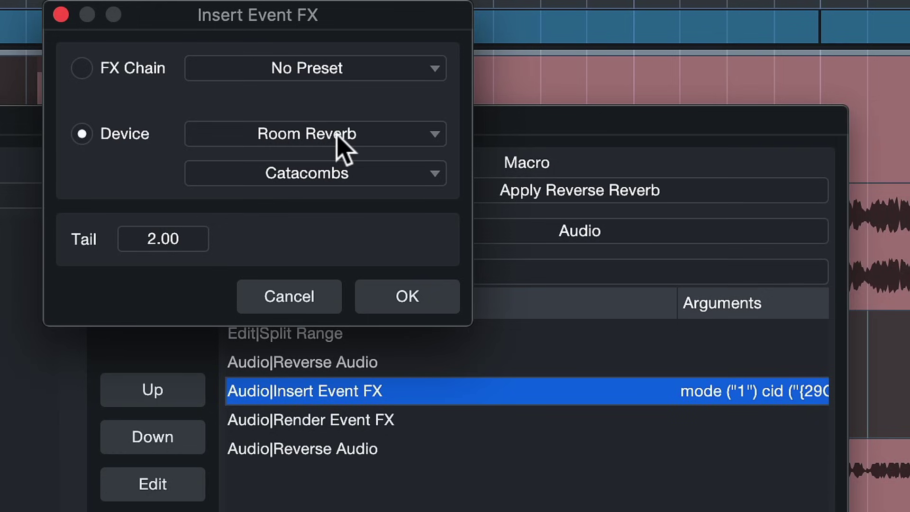
pyautogui.click(267, 141)
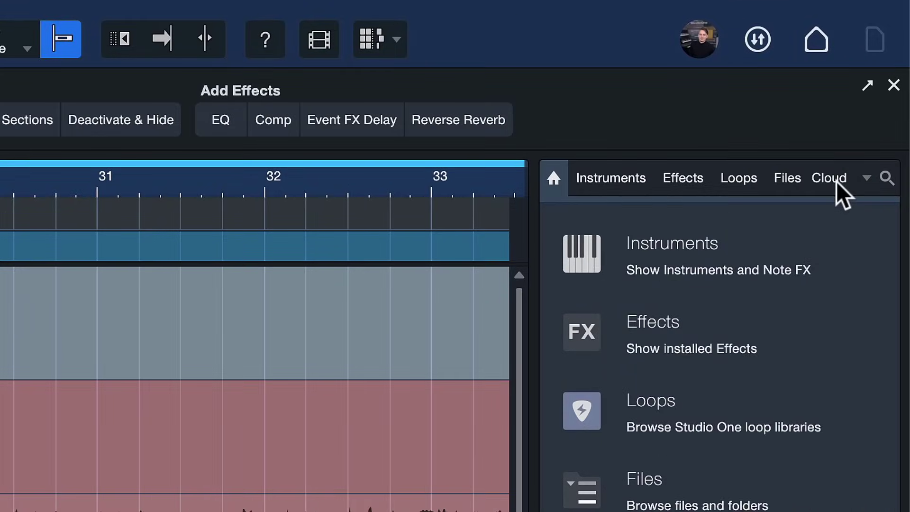
# - Search PreSonus Exchange in the Browser's Cloud tab for 'reverse reverb'
pyautogui.click(821, 84)
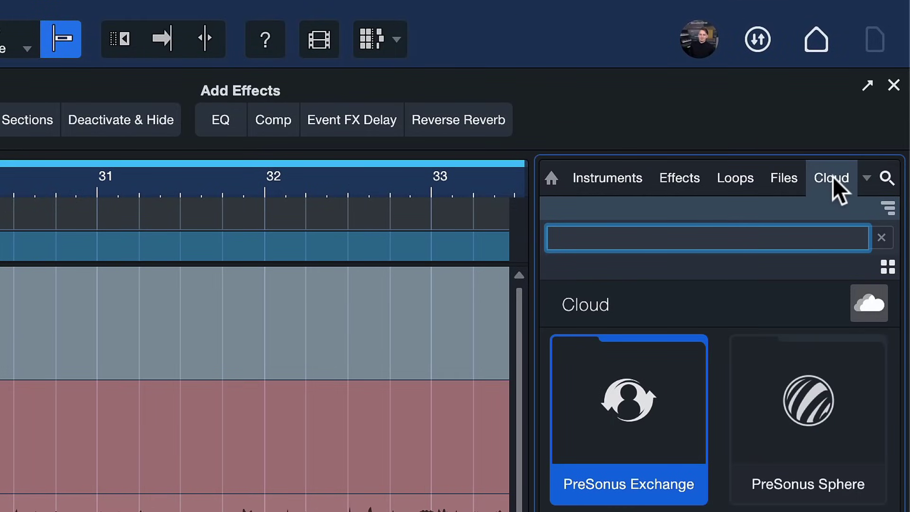
pyautogui.click(617, 438)
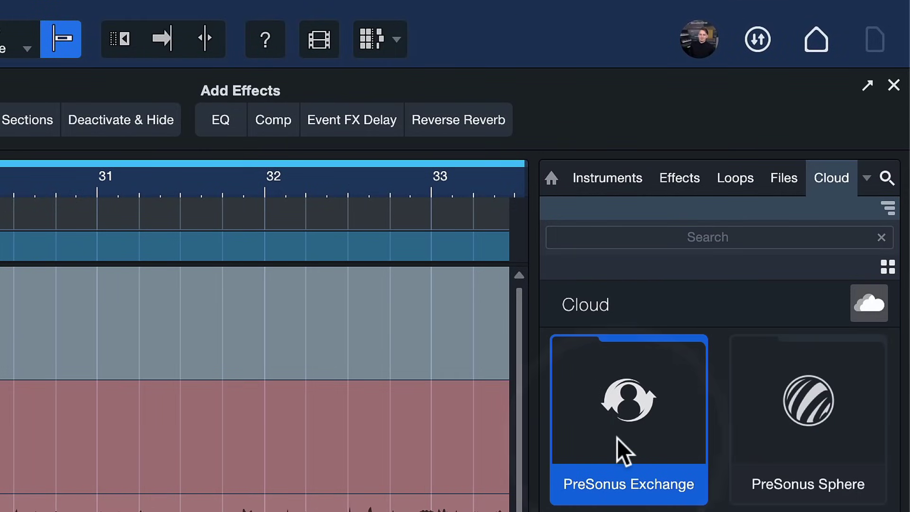
pyautogui.click(695, 236)
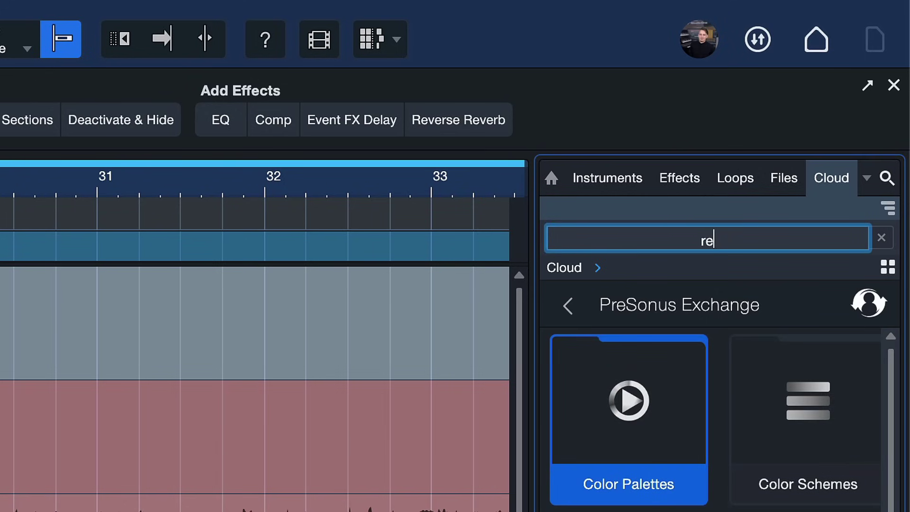
pyautogui.write('reverse reverb')
pyautogui.press('Return')
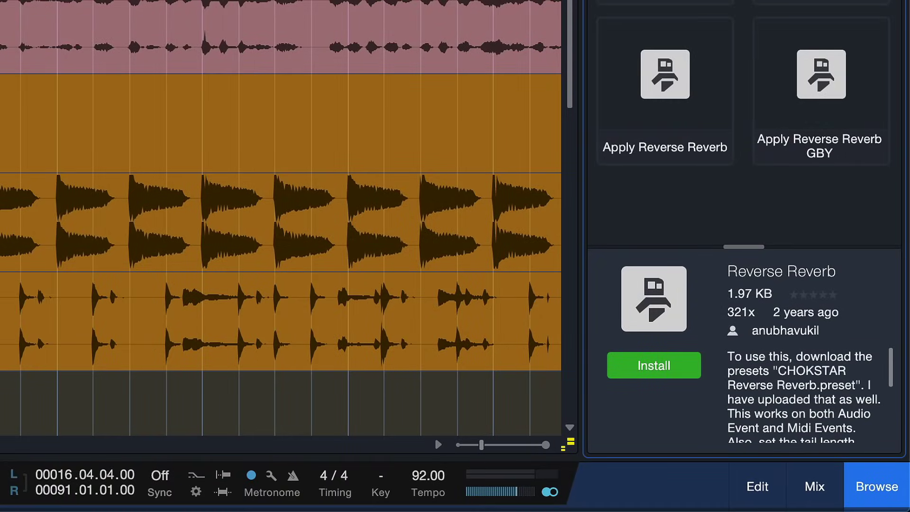
# - Review the Apply Reverse Reverb GBY macro's details and install it
pyautogui.click(819, 141)
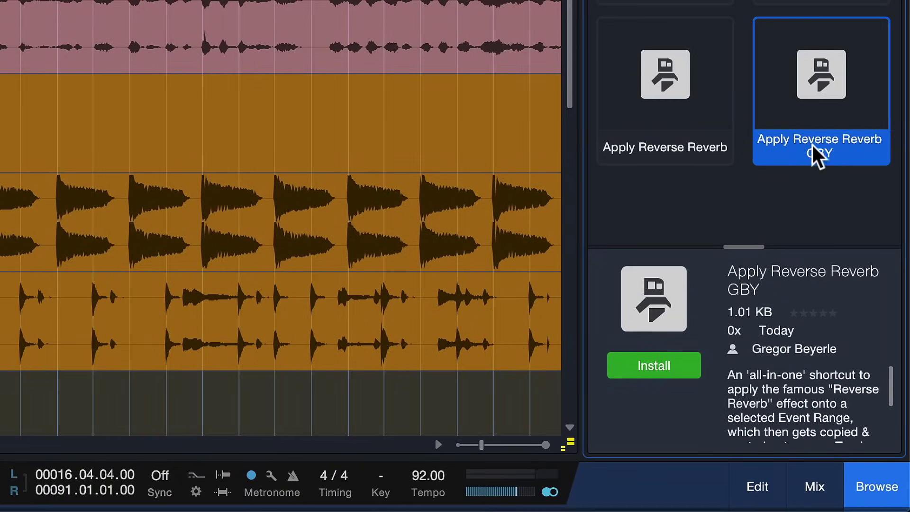
pyautogui.moveTo(757, 244); pyautogui.dragTo(746, 156)
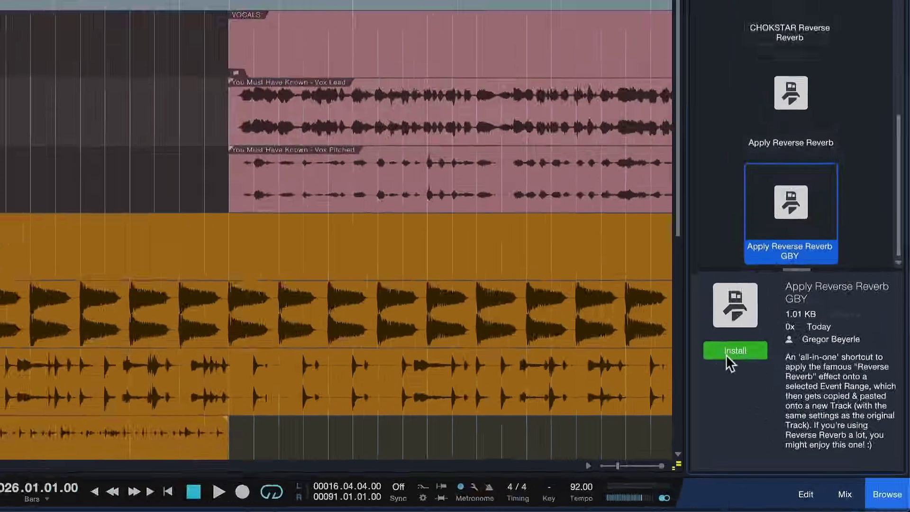
pyautogui.click(647, 282)
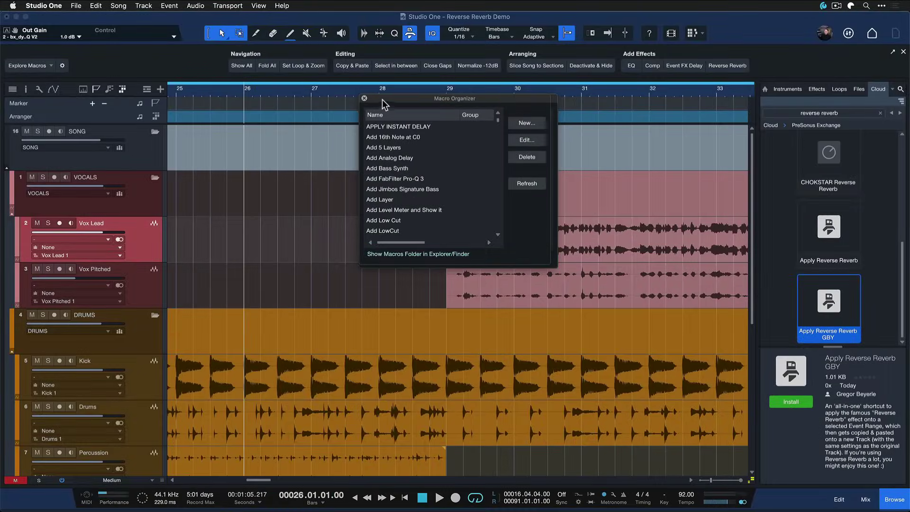
# - Close the Macro Organizer and find the Apply Reverse Reverb GBY macro in Keyboard Shortcuts preferences
pyautogui.click(364, 99)
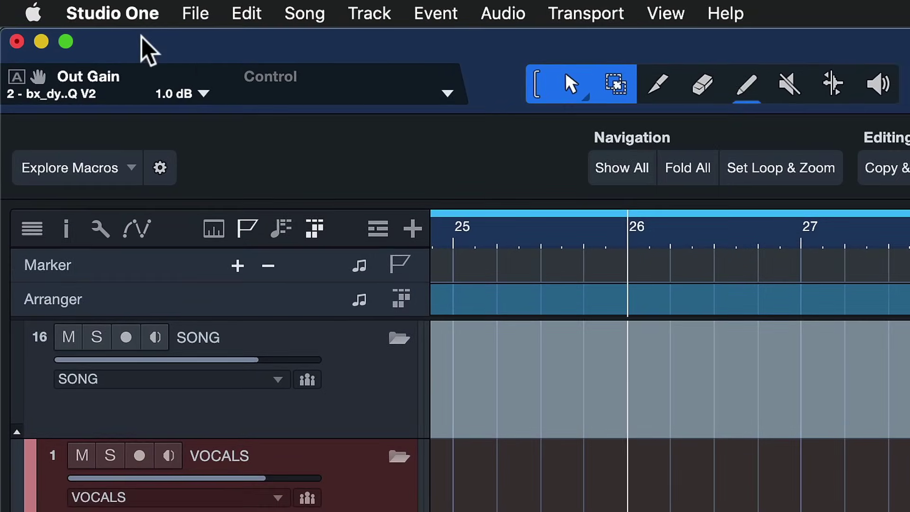
pyautogui.click(43, 7)
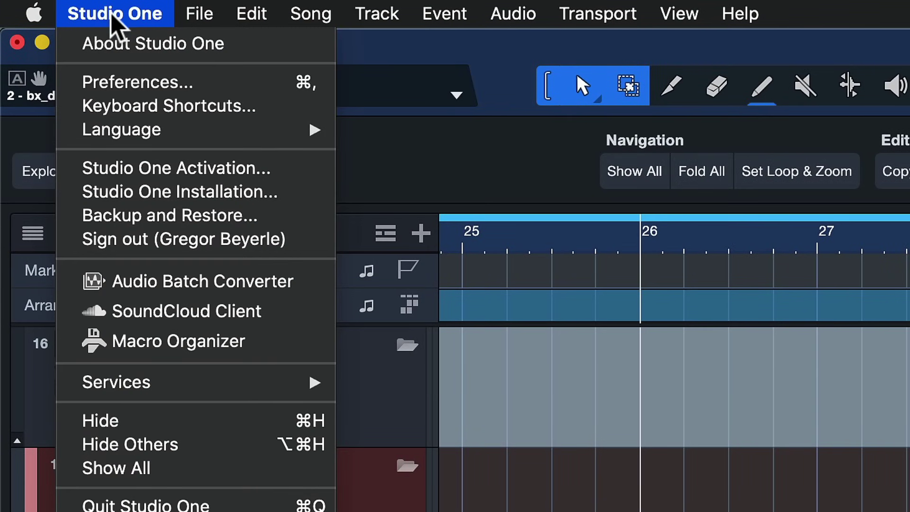
pyautogui.click(119, 105)
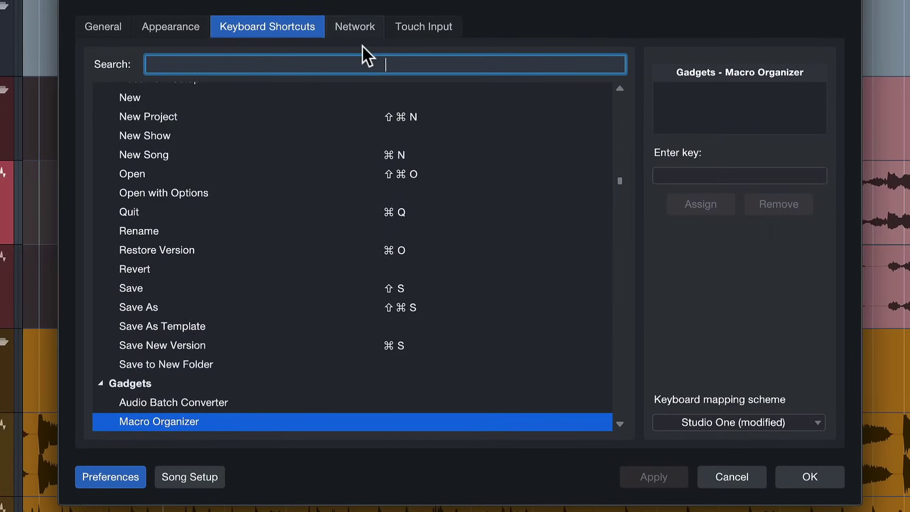
pyautogui.click(365, 63)
pyautogui.write('gby')
pyautogui.click(167, 114)
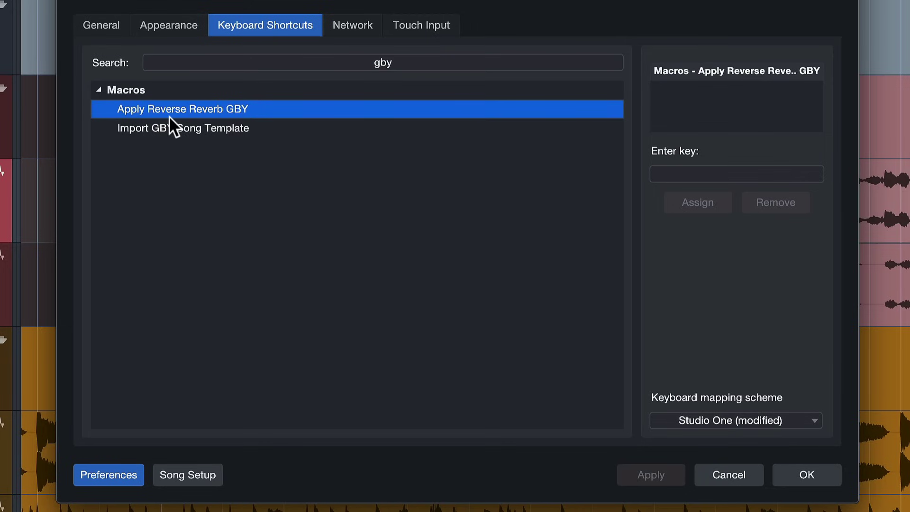
# - Assign ß as the macro's shortcut and apply the preferences
pyautogui.click(735, 168)
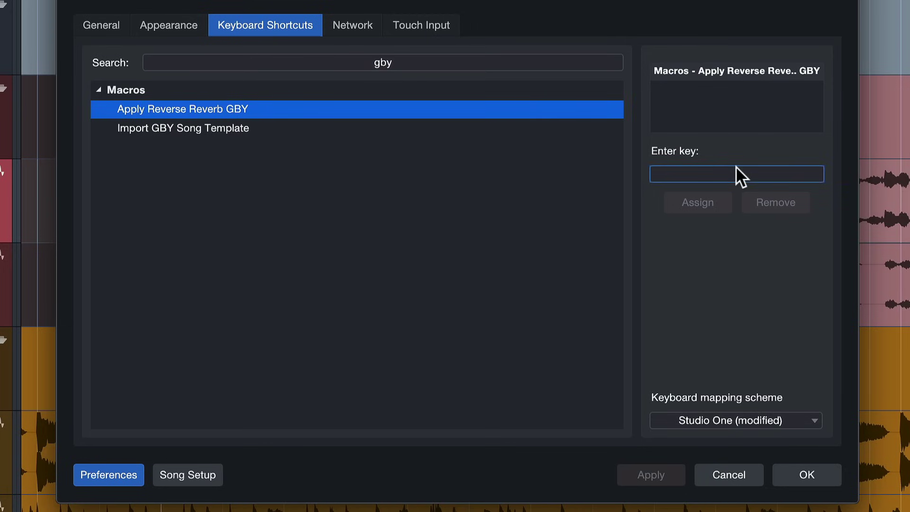
pyautogui.press('ssharp')
pyautogui.click(708, 199)
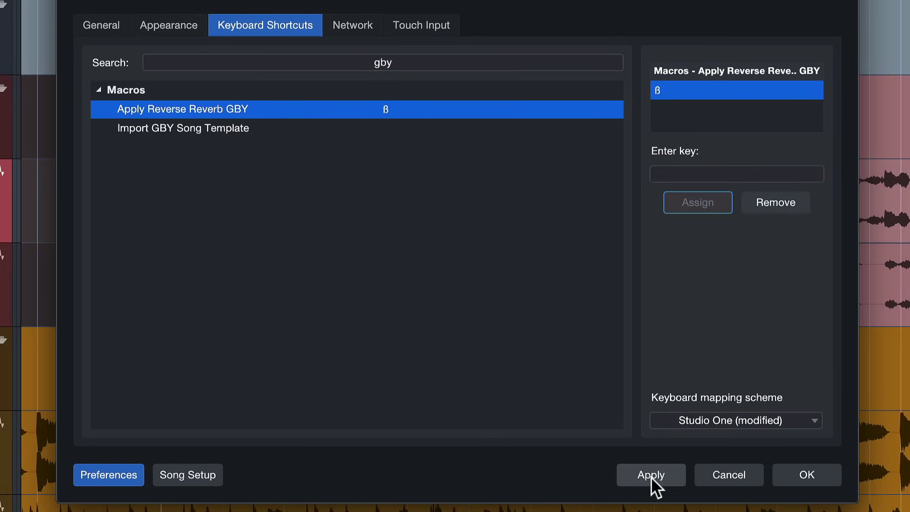
pyautogui.click(653, 473)
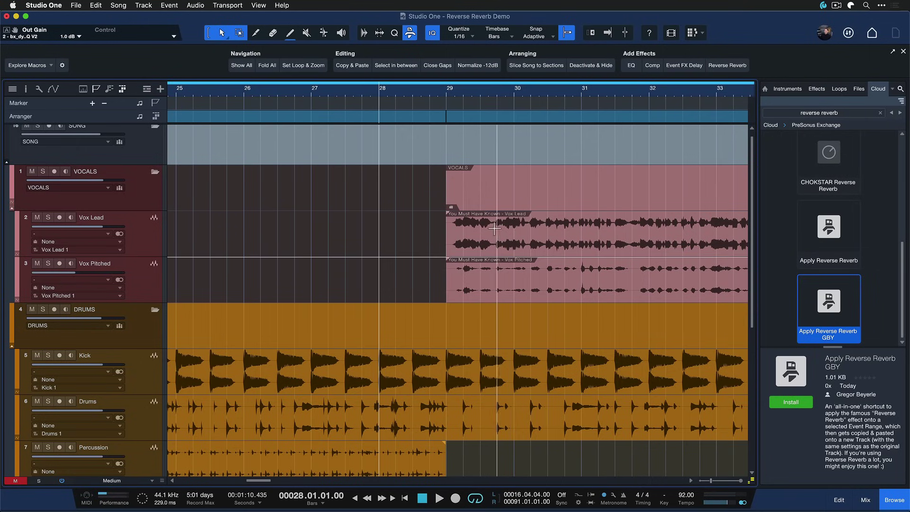
# - Run the GBY macro with Ctrl+Alt+R on the phrase opening and give the swell a long fade-in
pyautogui.moveTo(528, 223); pyautogui.dragTo(445, 228)
pyautogui.hotkey('ctrl', 'alt', 'r')
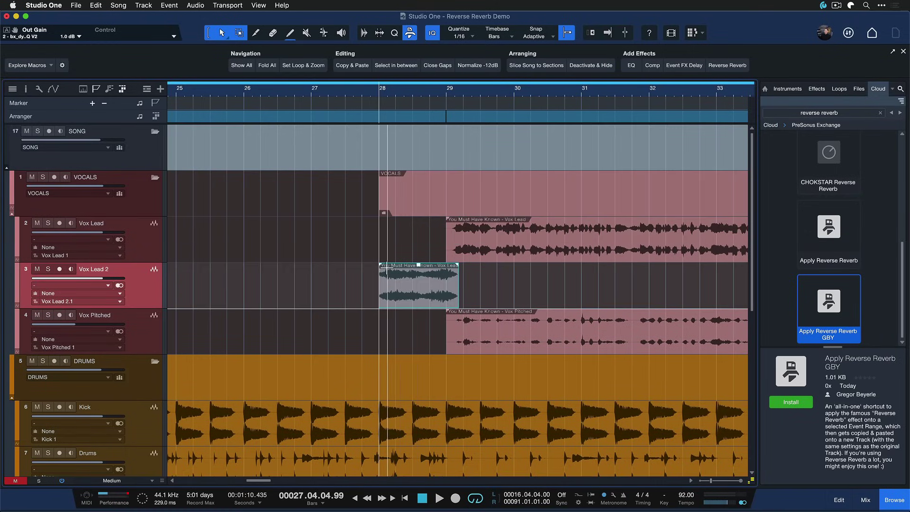
pyautogui.moveTo(385, 271); pyautogui.dragTo(473, 288)
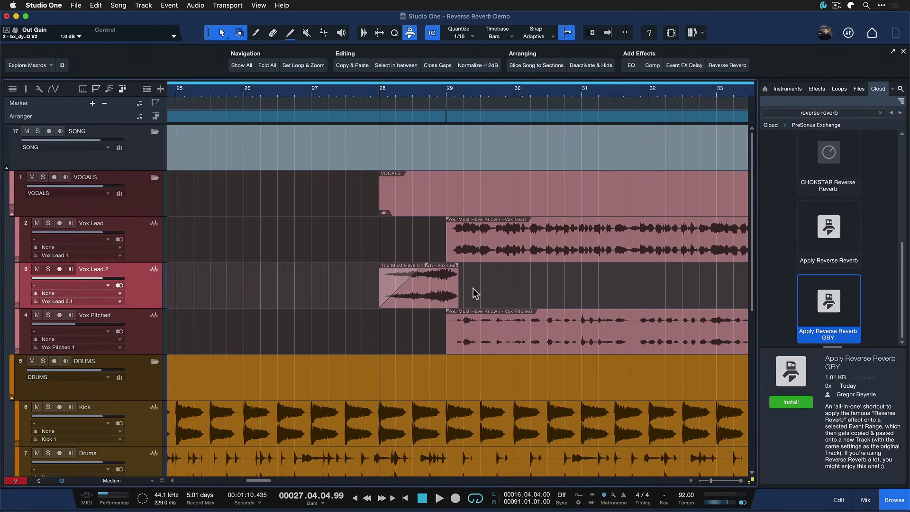